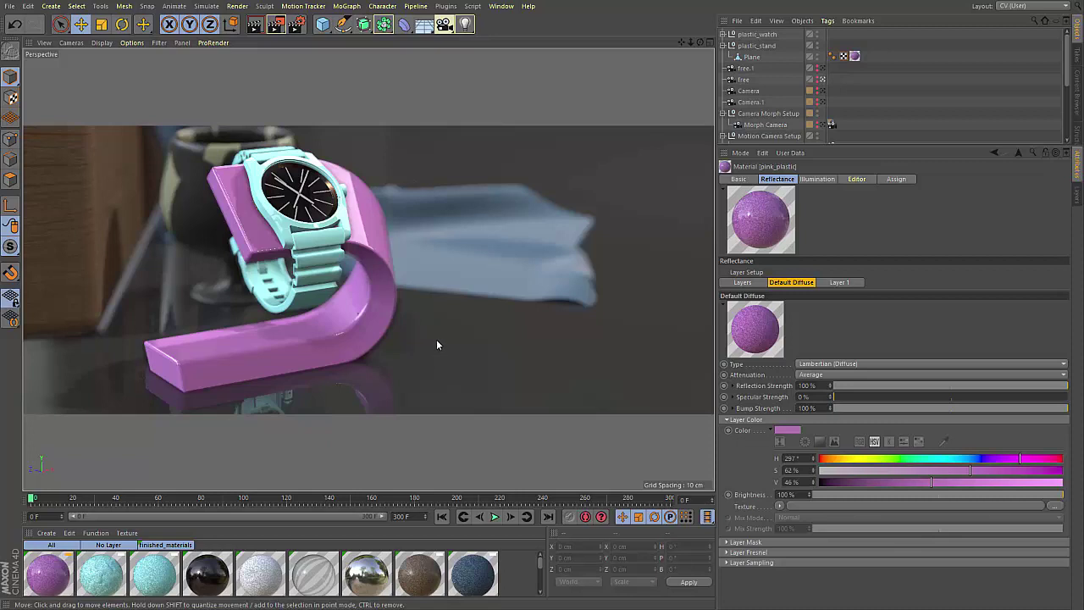
Step: Set the renderer to ProRender in Render Settings
left_click(297, 24)
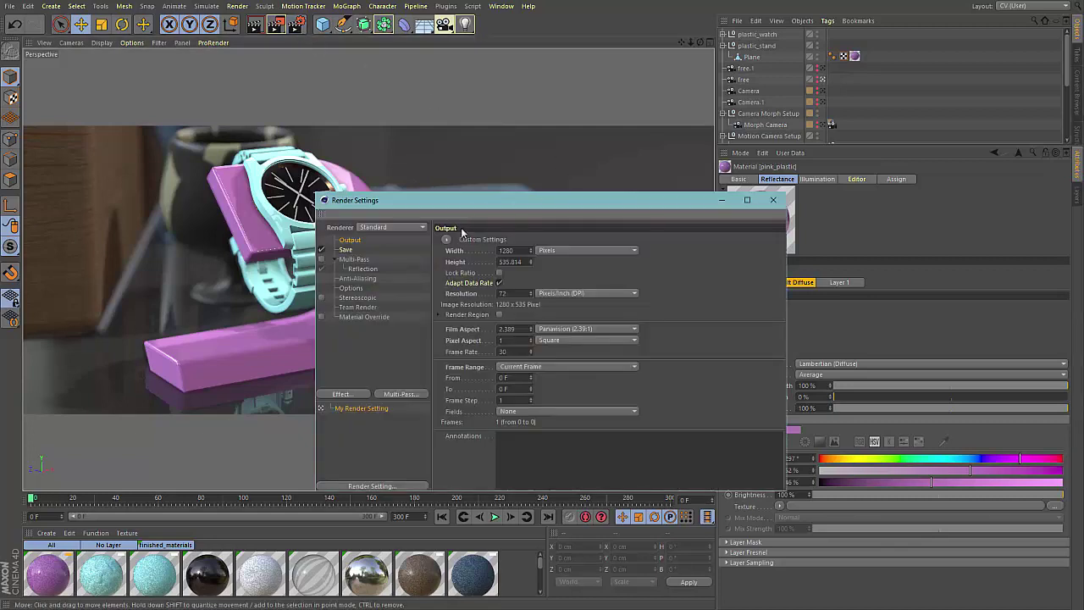
left_click(413, 230)
left_click(408, 283)
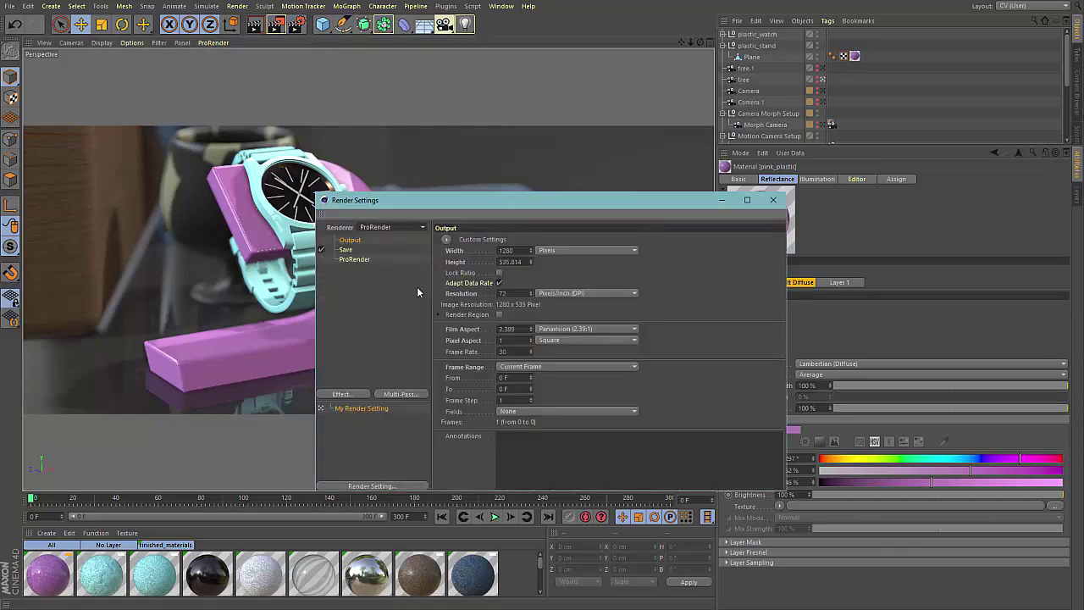
Step: Make the viewport the ProRender view and start the live ProRender preview
left_click(214, 42)
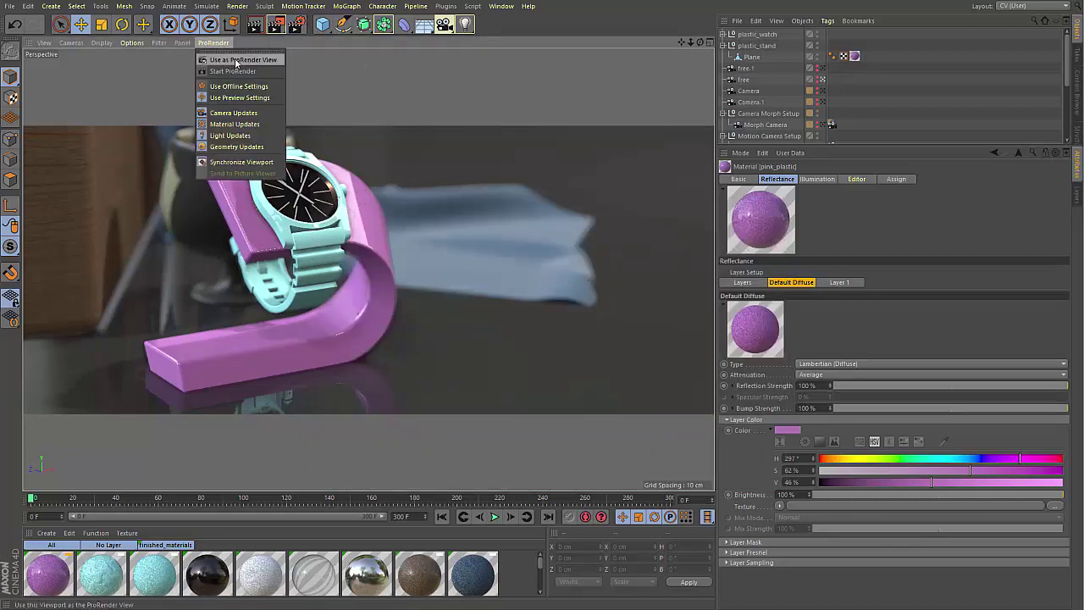
left_click(245, 61)
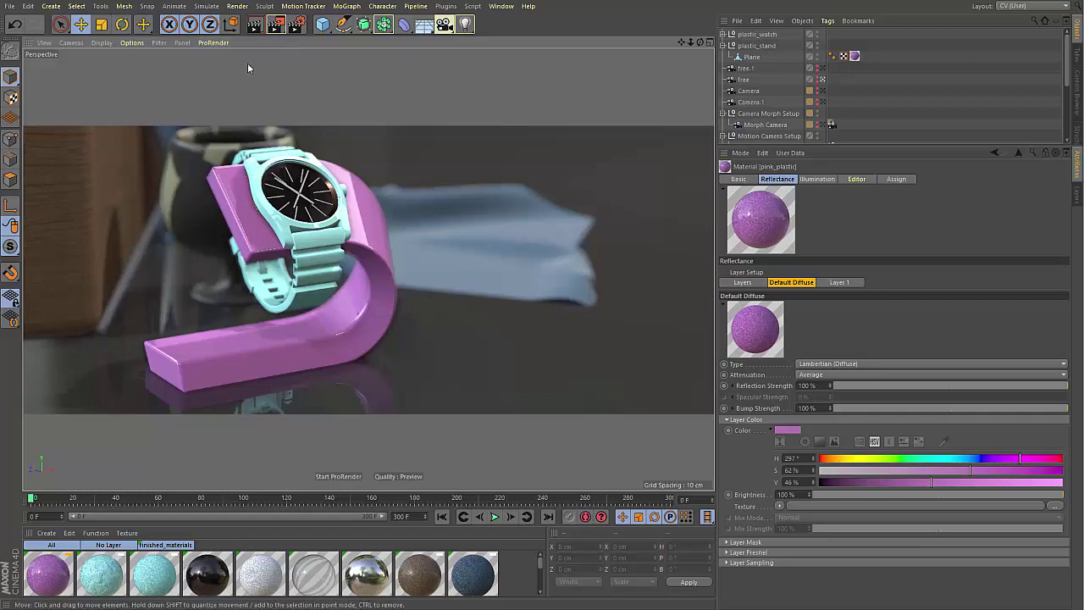
left_click(332, 477)
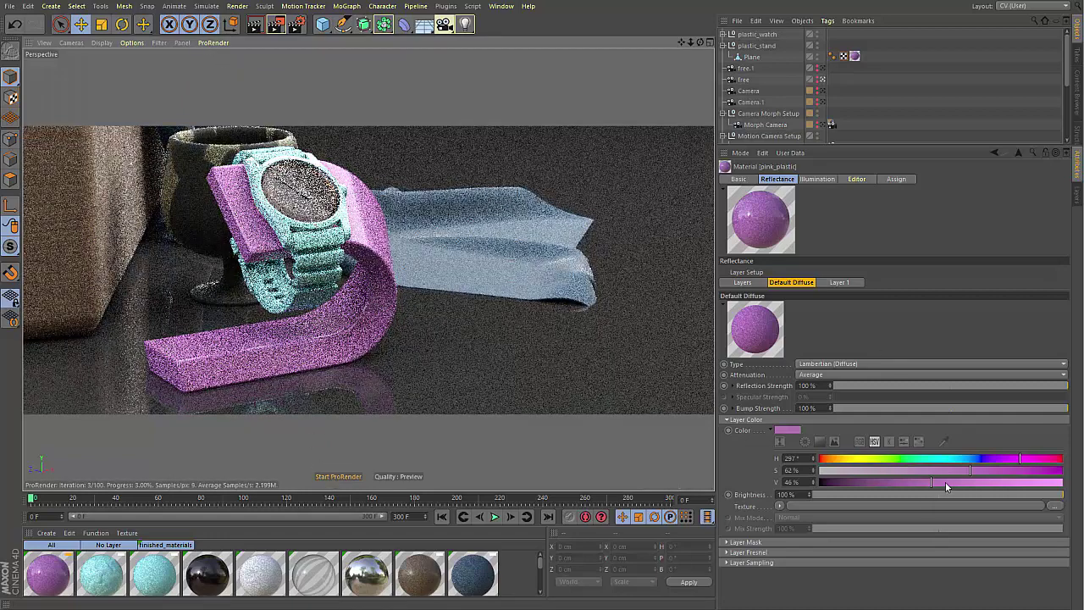
Step: Shift the pink_plastic Layer Color hue through blue and green to yellow-green, about 65°
left_click(971, 458)
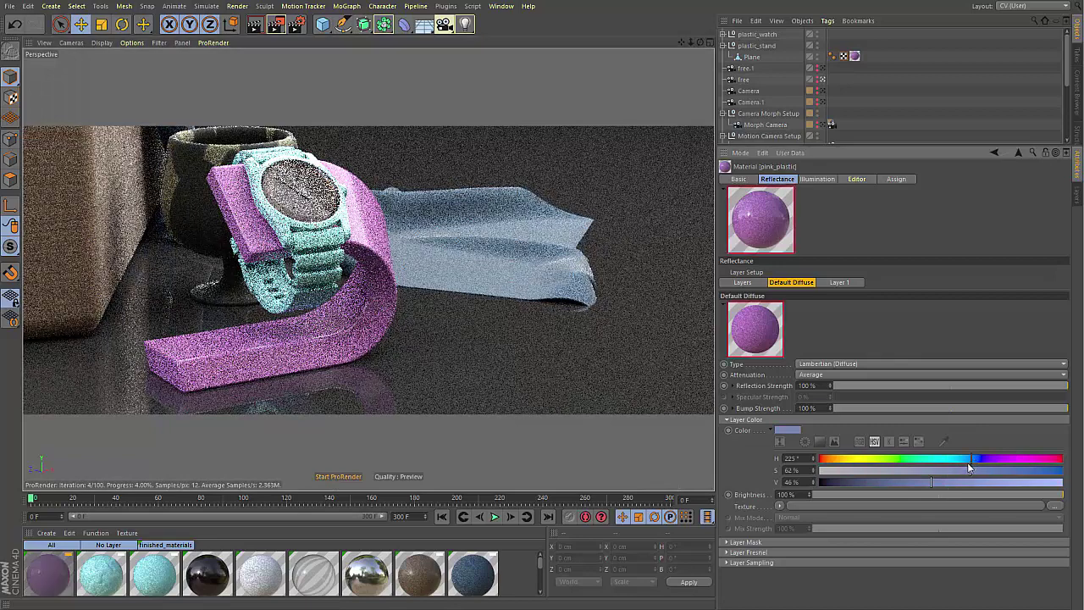
left_click(903, 458)
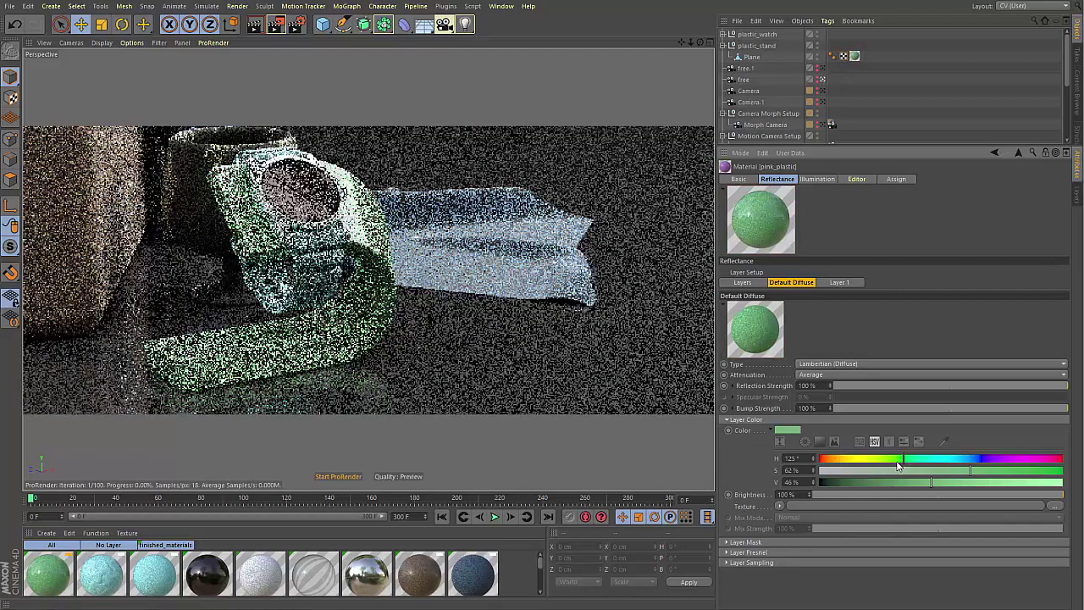
left_click_drag(900, 465, 864, 466)
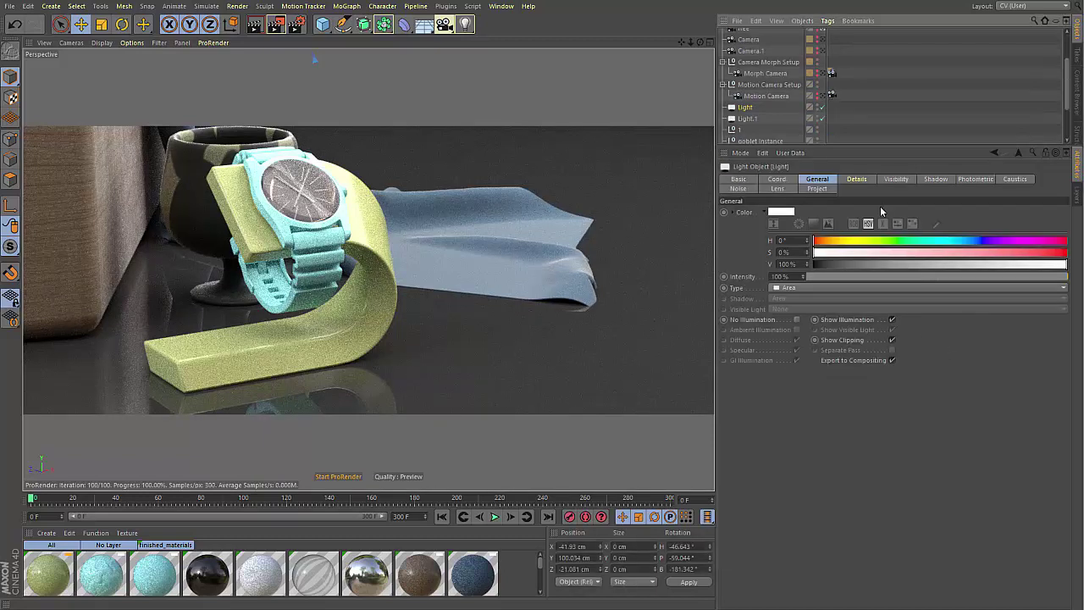
Step: View the area light's Details settings
left_click(857, 179)
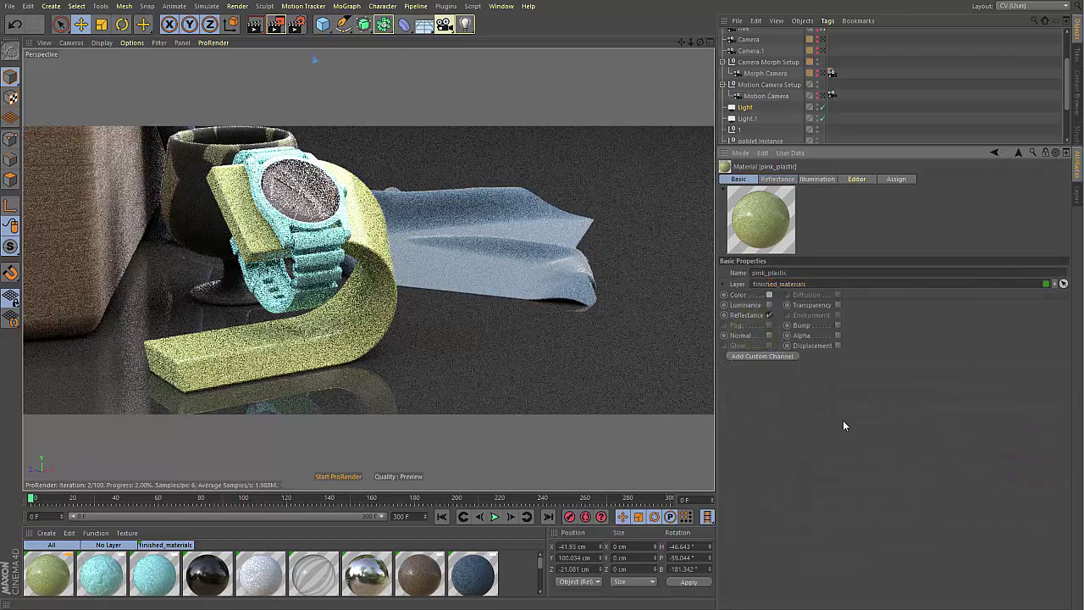
Step: Make the stand material Color-only and lighten the goblet's Colorizer gradient knot to pale blue
left_click(769, 315)
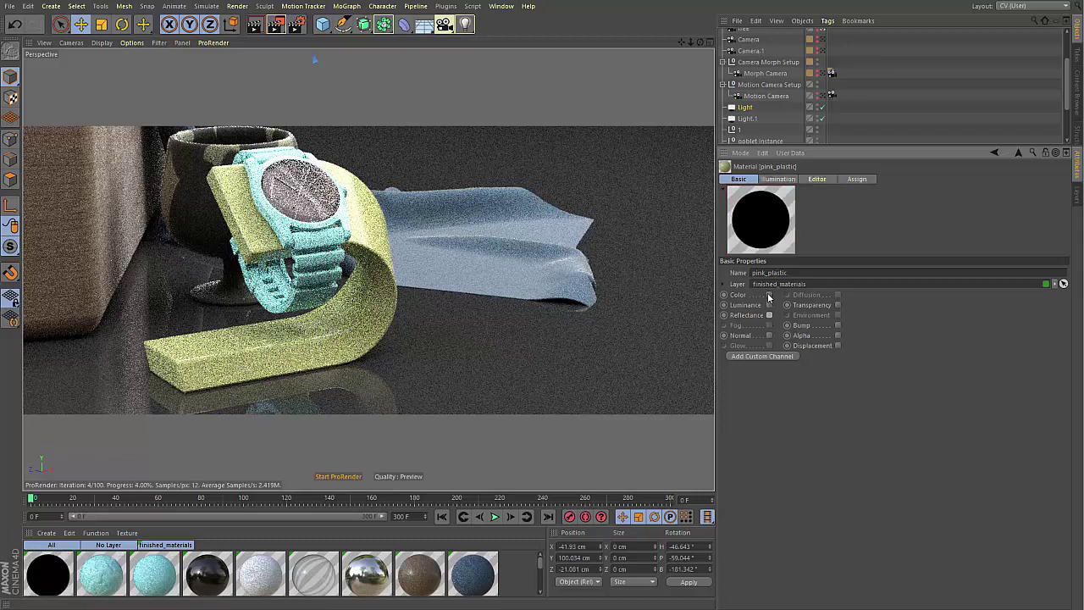
left_click(769, 295)
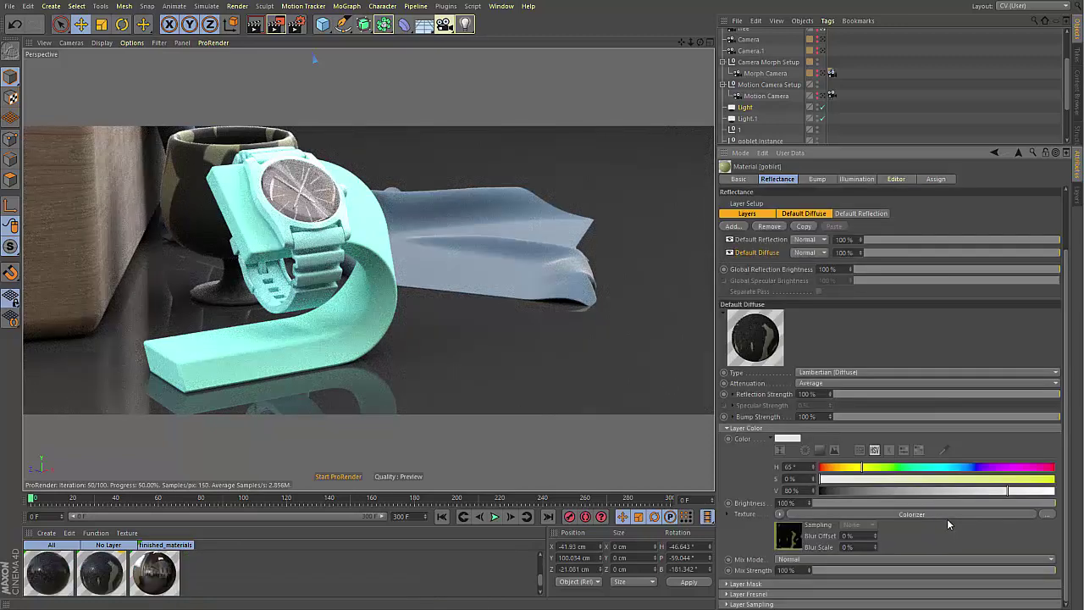
left_click(947, 514)
left_click(768, 365)
left_click(968, 438)
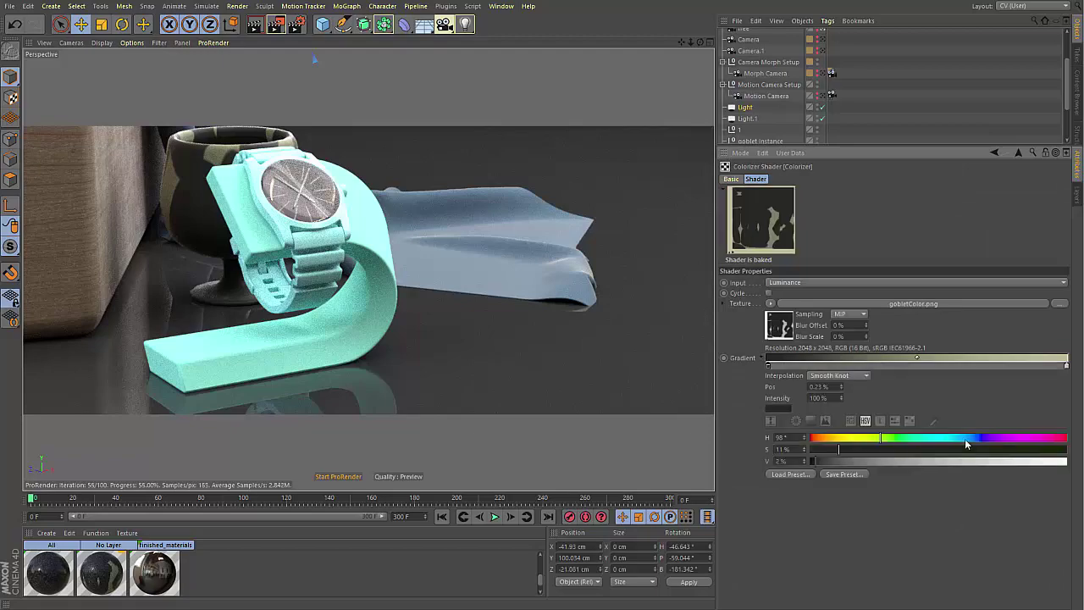
left_click(962, 450)
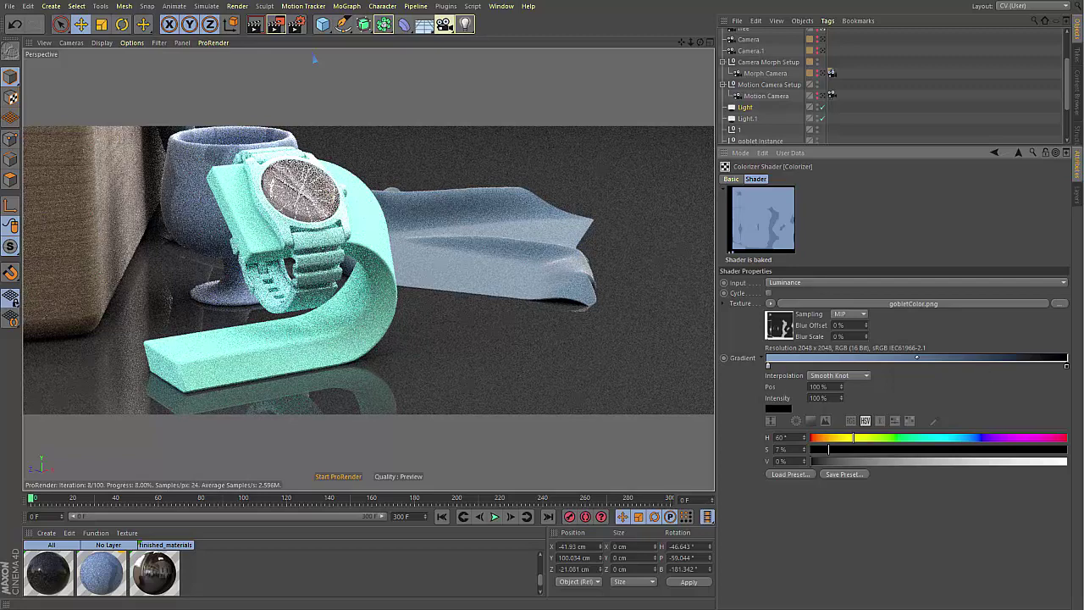
Step: Show ProRender's Preview quality settings in Render Settings (Ctrl+B)
key("ctrl+b")
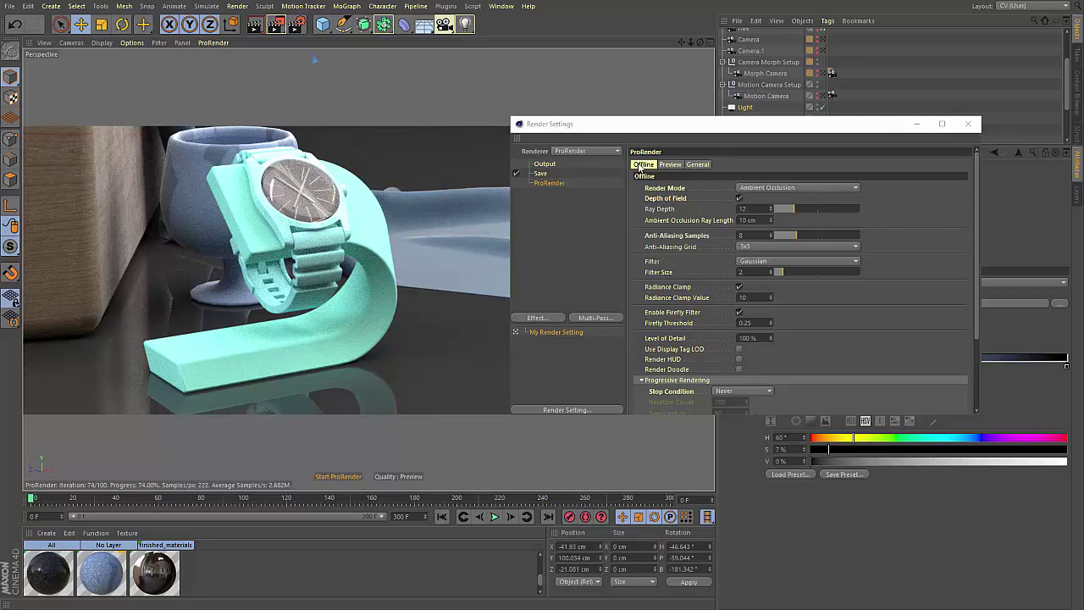
left_click(670, 165)
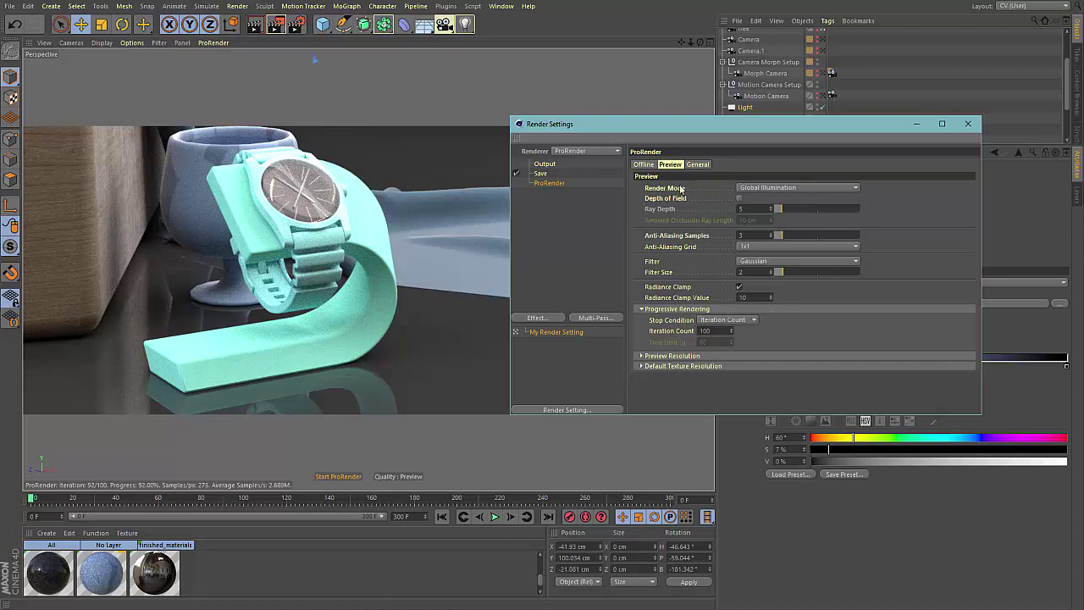
Step: Try Direct Illumination, Ambient Occlusion and depth of field, then return to Global Illumination
left_click(750, 190)
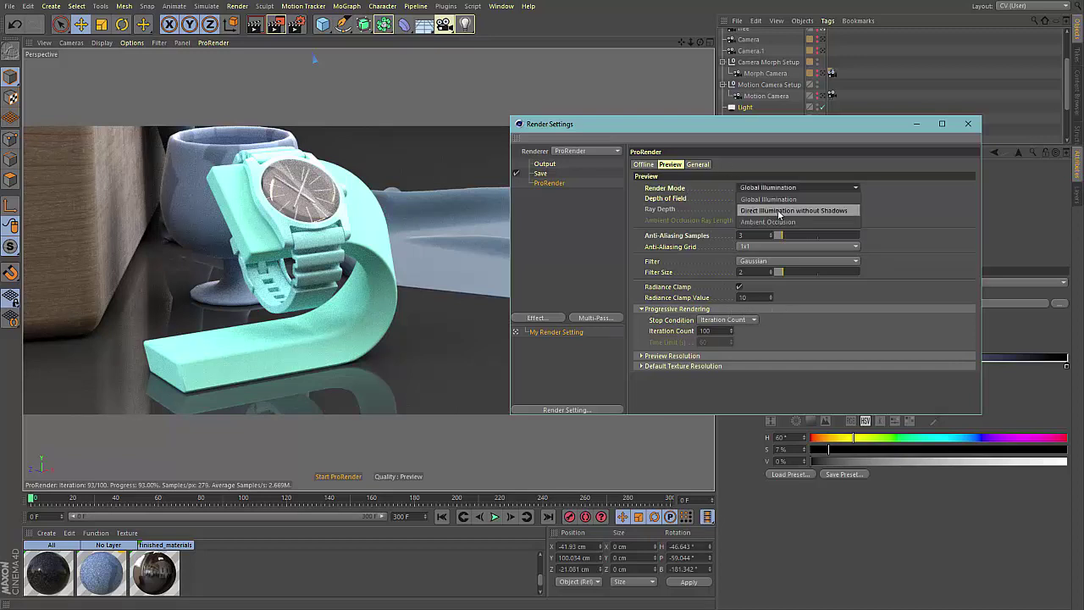
left_click(786, 220)
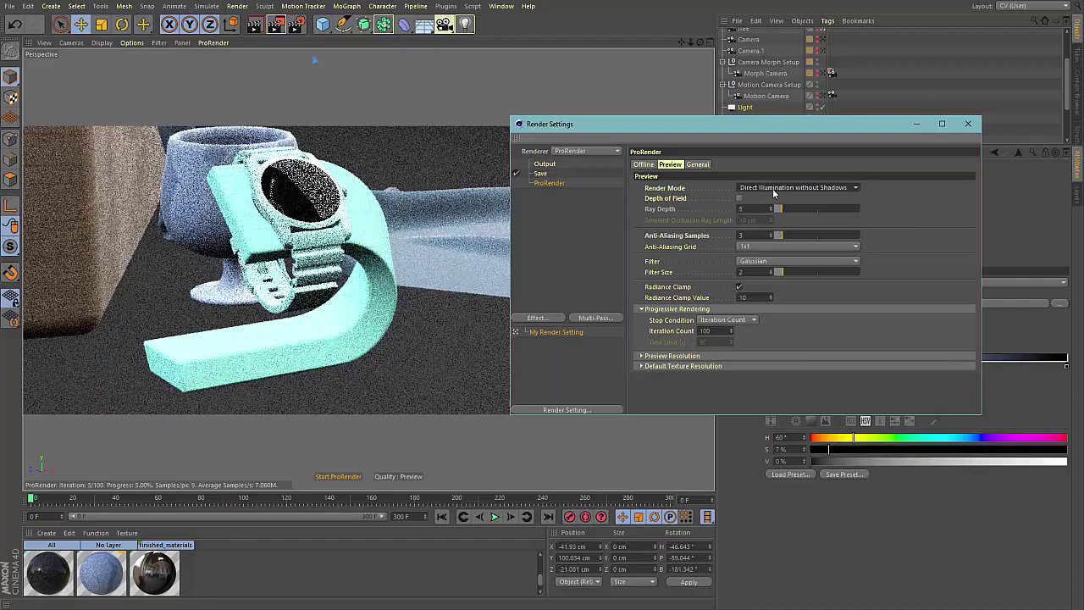
left_click(778, 190)
left_click(788, 222)
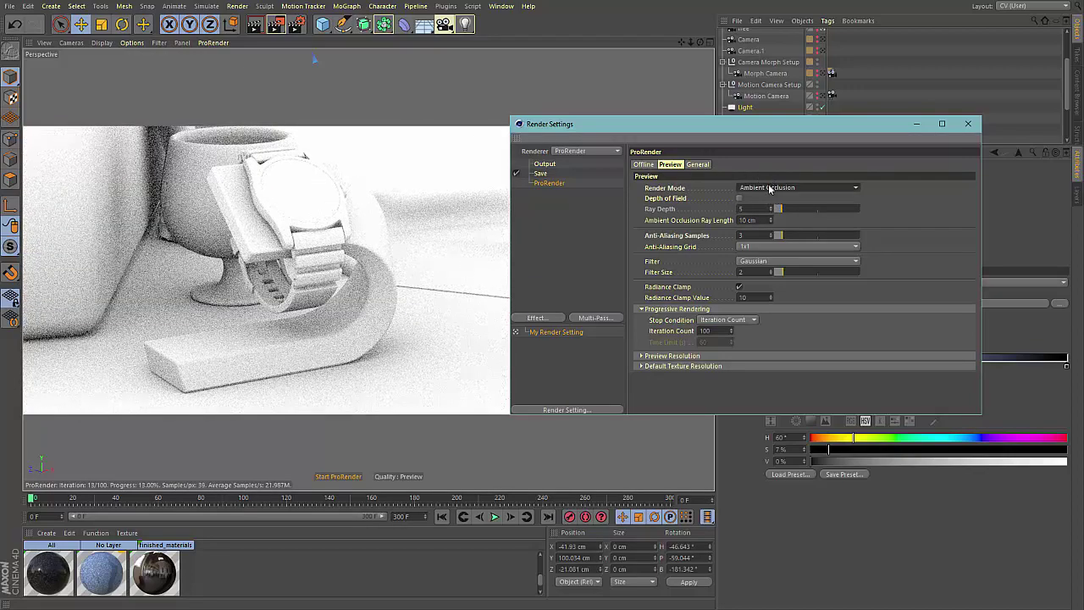
left_click(778, 188)
left_click(778, 193)
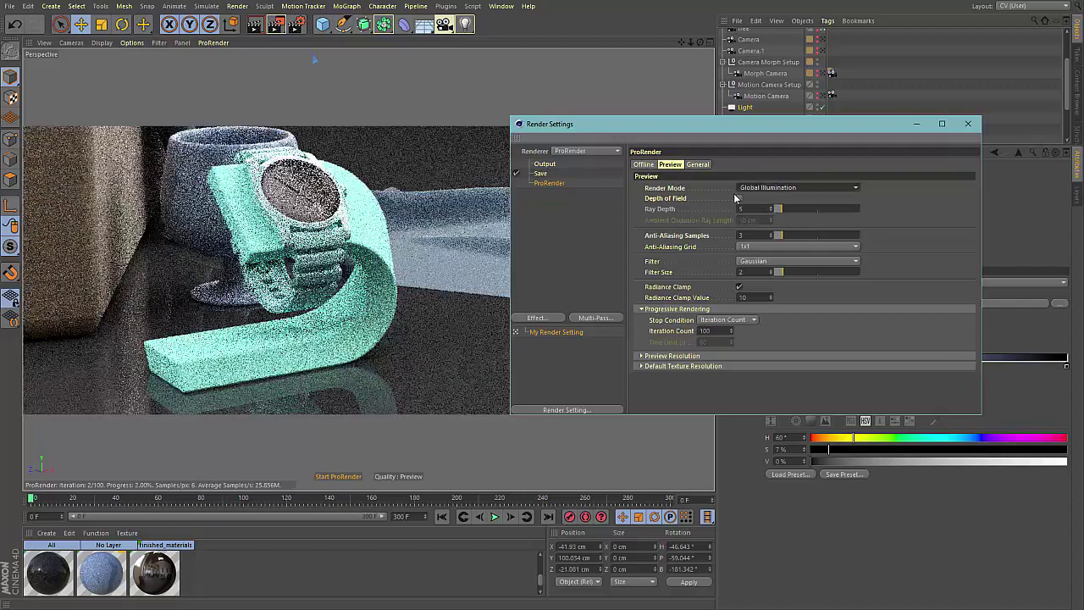
left_click(739, 198)
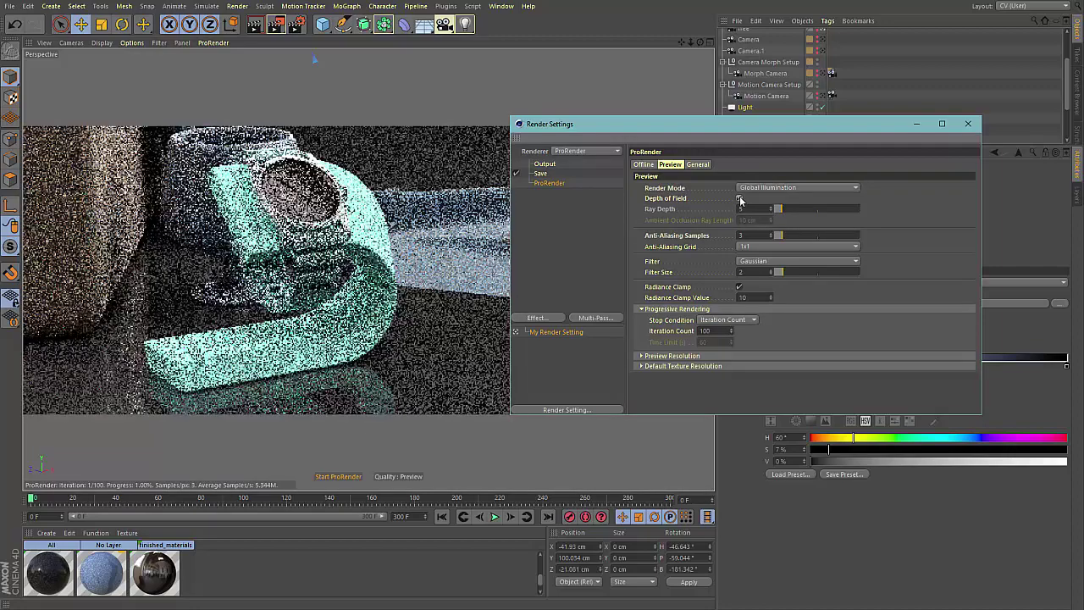
left_click(739, 199)
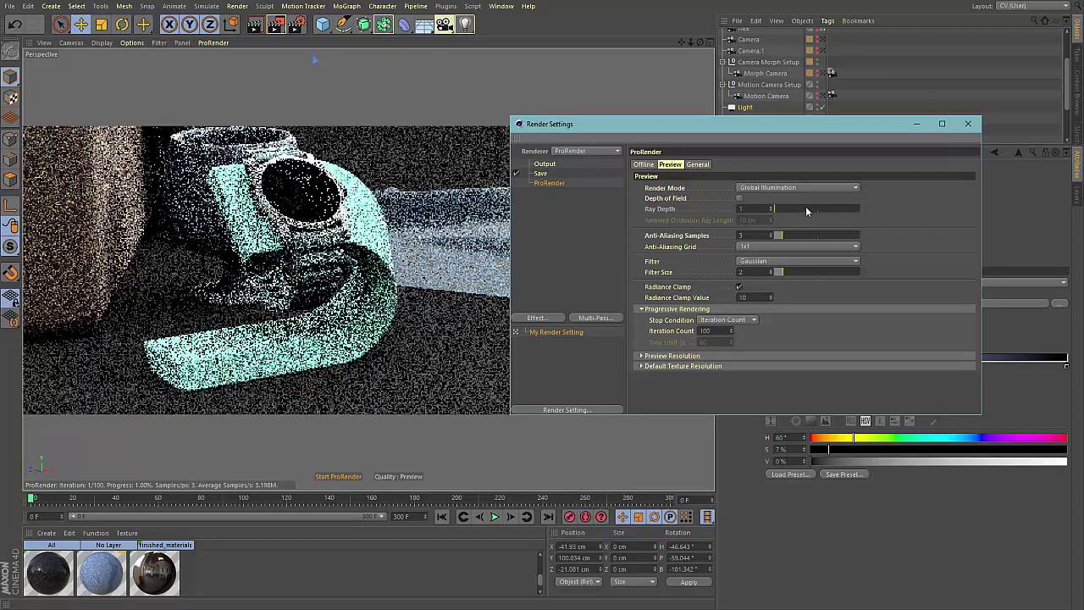
Step: Set ray depth 19, anti-aliasing samples 6, Gaussian filter, Radiance Clamp on, and expand Default Texture Resolution
left_click(804, 208)
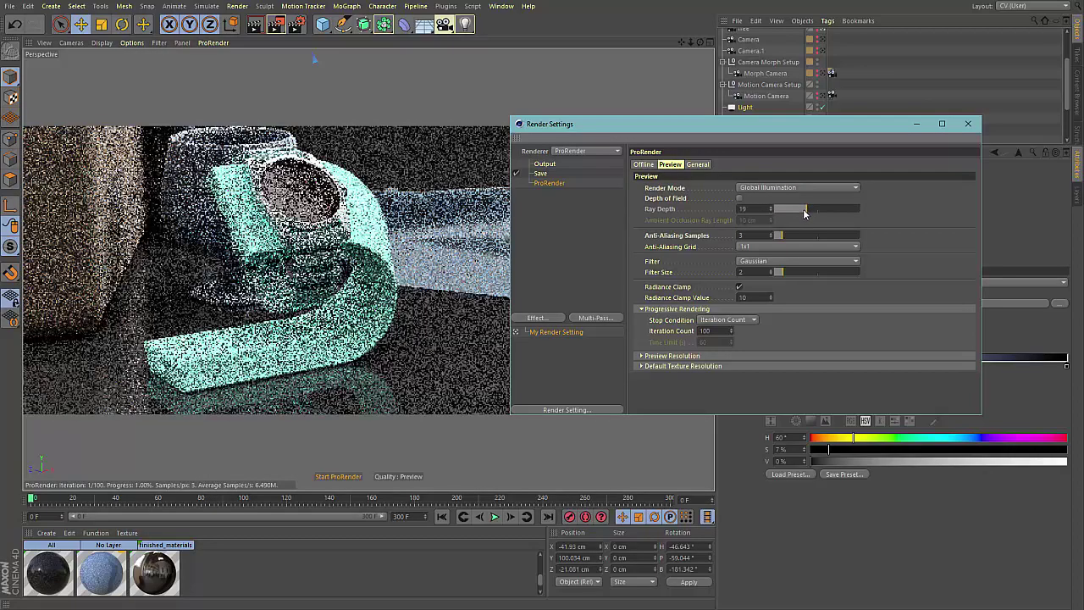
left_click(791, 235)
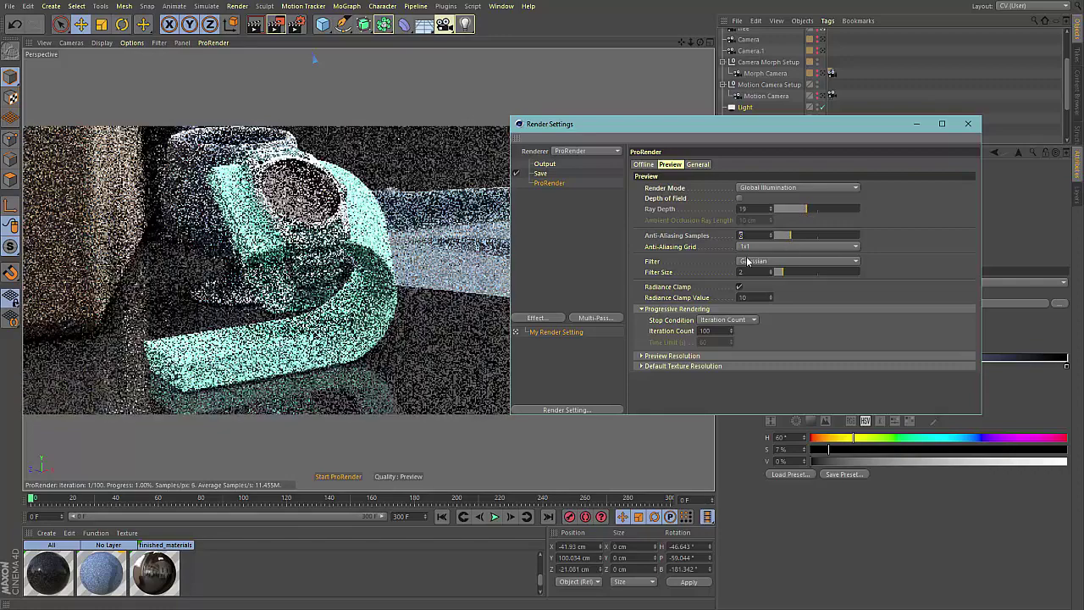
left_click(748, 262)
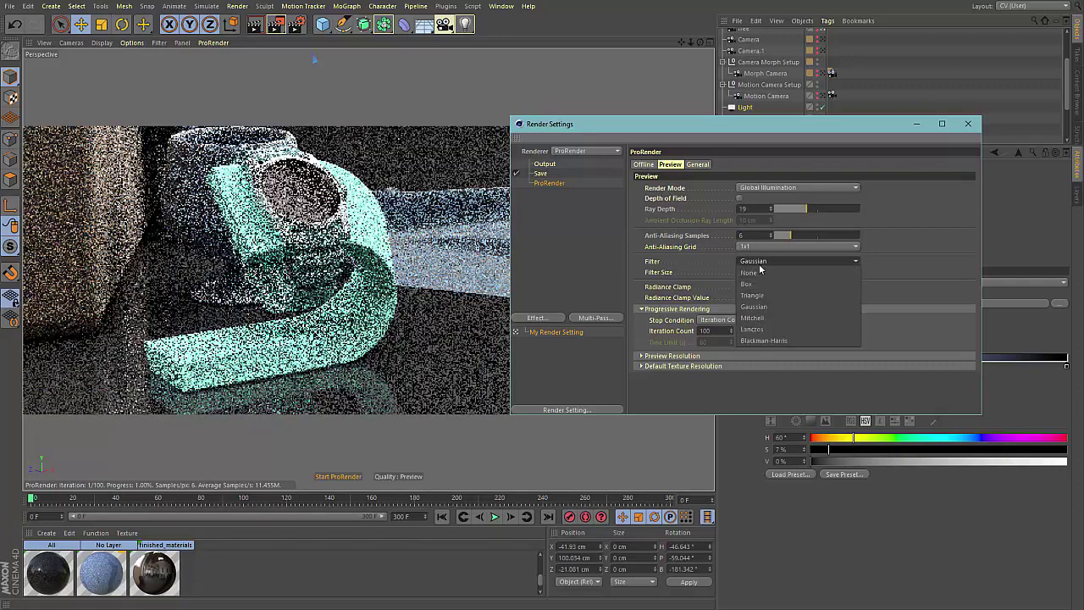
left_click(757, 306)
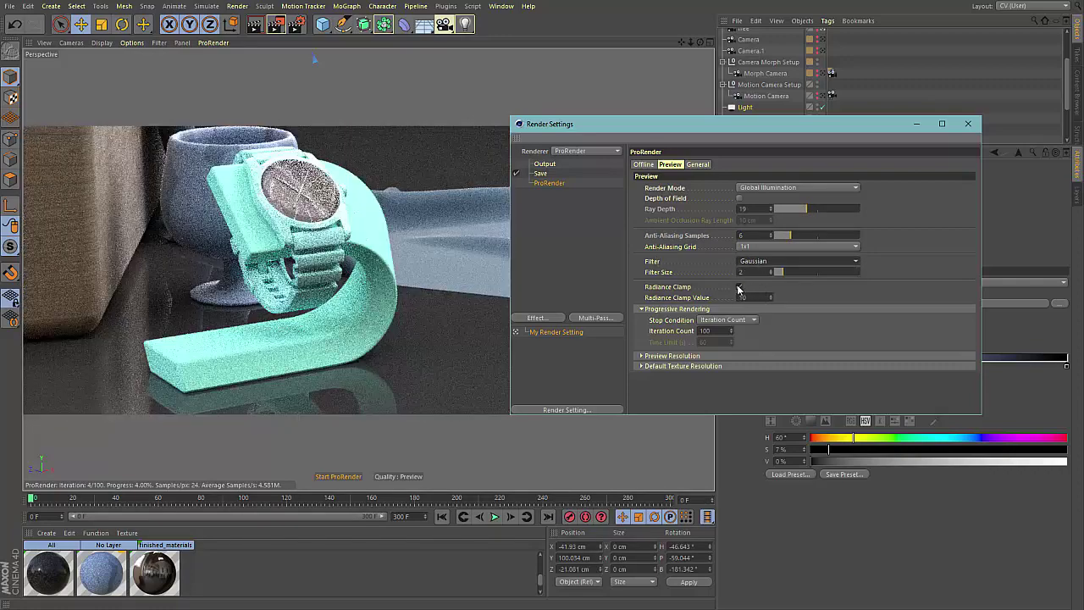
left_click(739, 288)
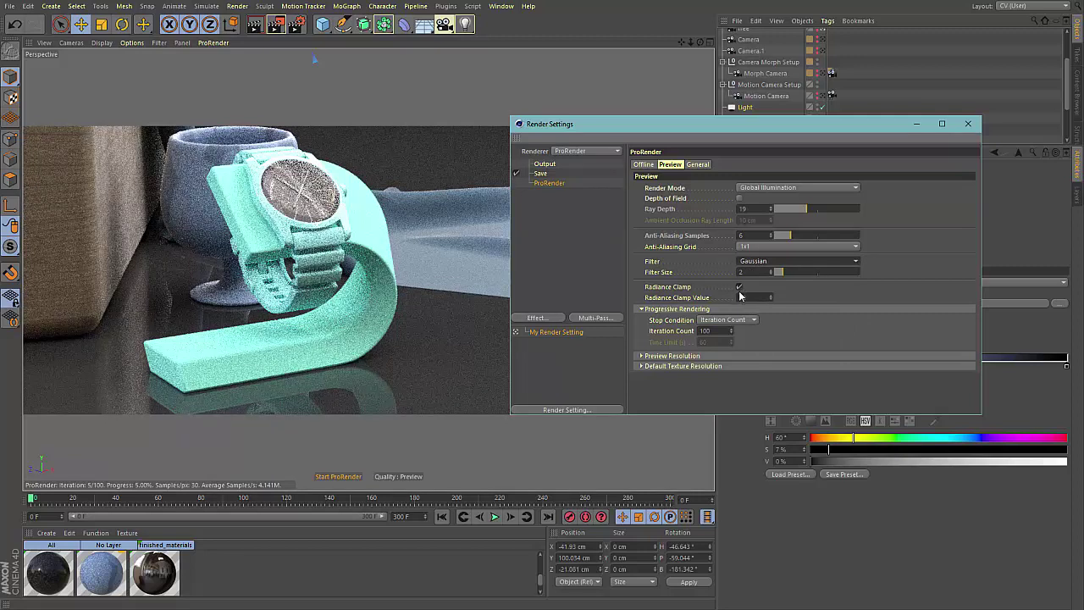
left_click(642, 366)
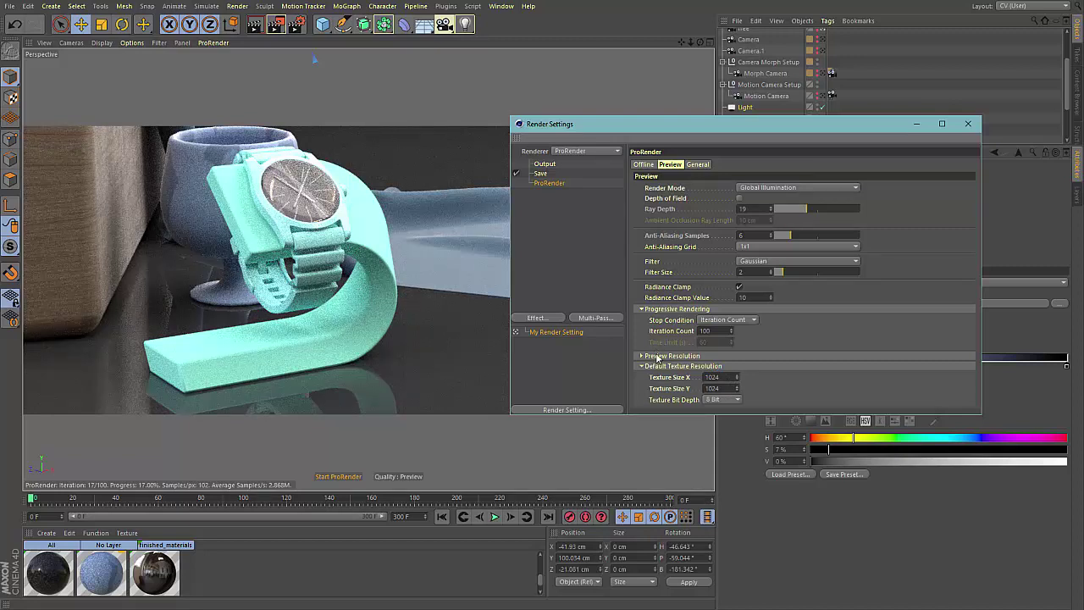
Step: Expand Preview Resolution and set Max Resolution to 1/4
left_click(659, 357)
scroll(665, 343, "down", 1)
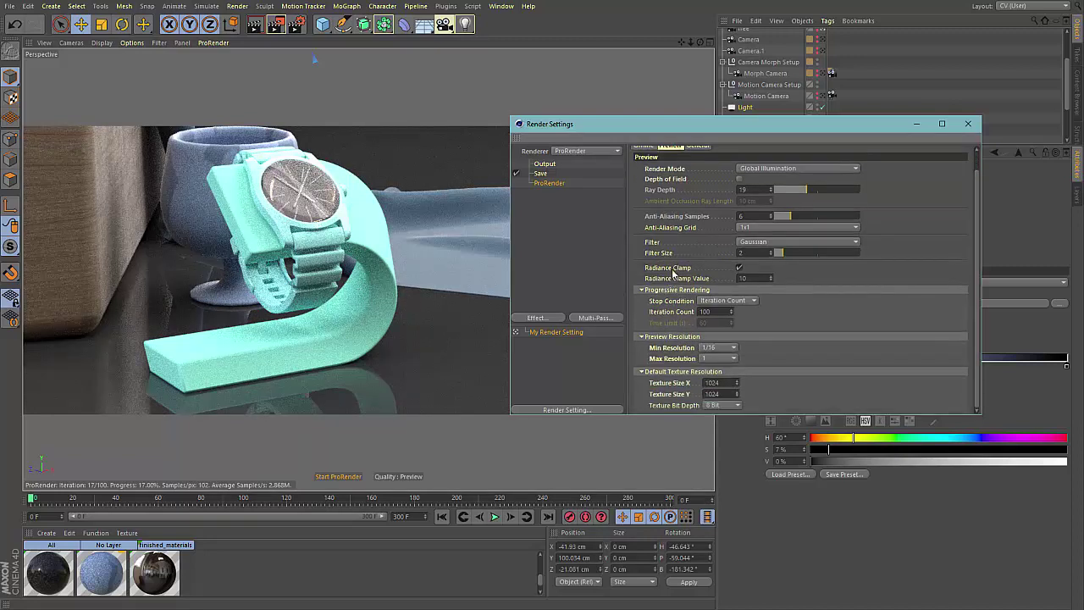
left_click(723, 359)
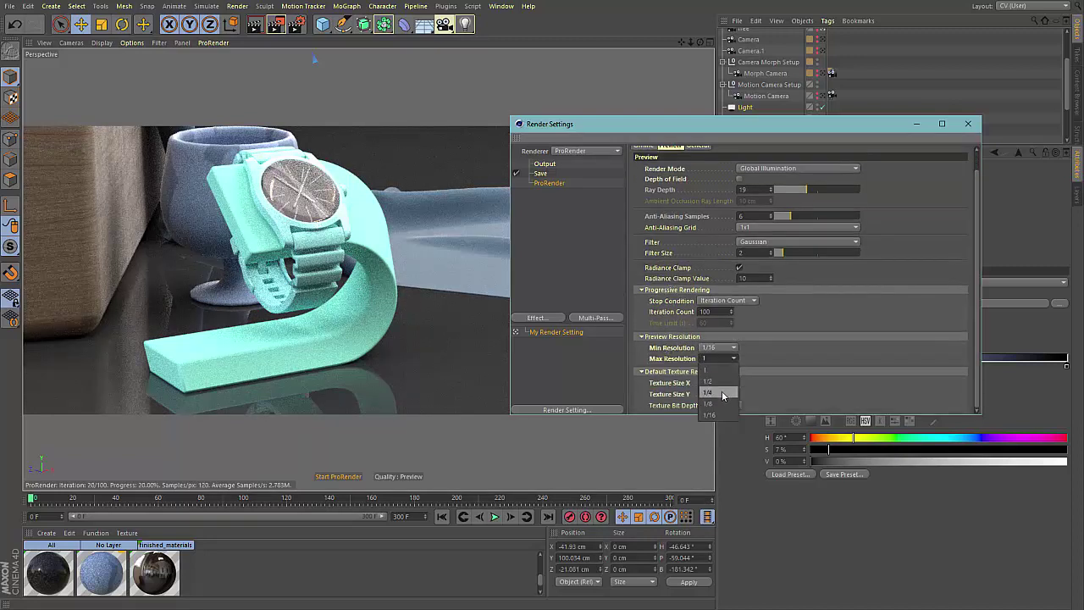
left_click(734, 396)
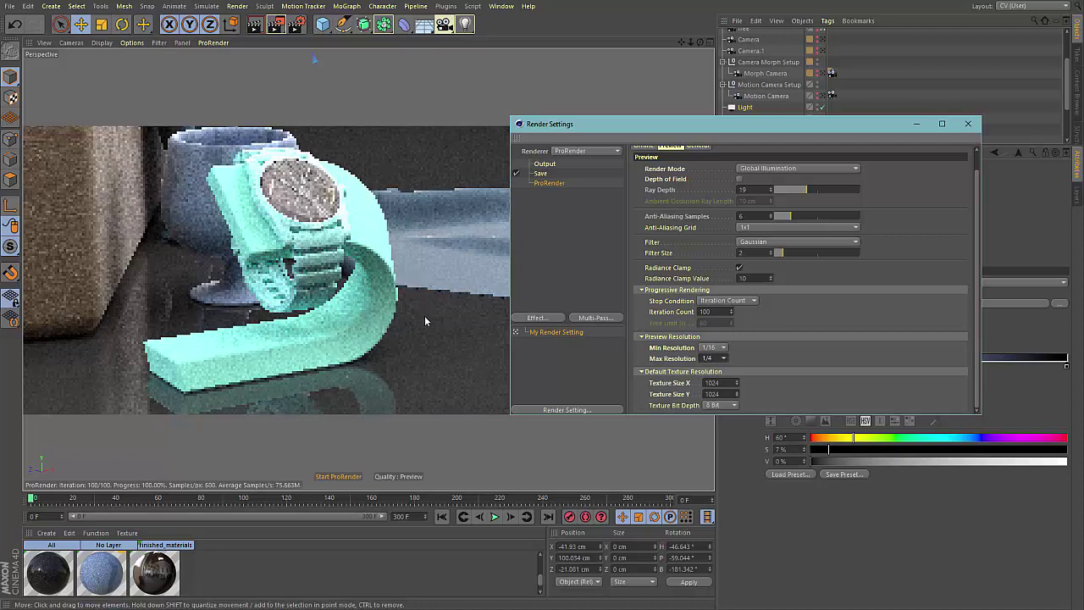
Step: Switch to ProRender's Offline settings and scroll down to Progressive Rendering
scroll(674, 275, "up", 1)
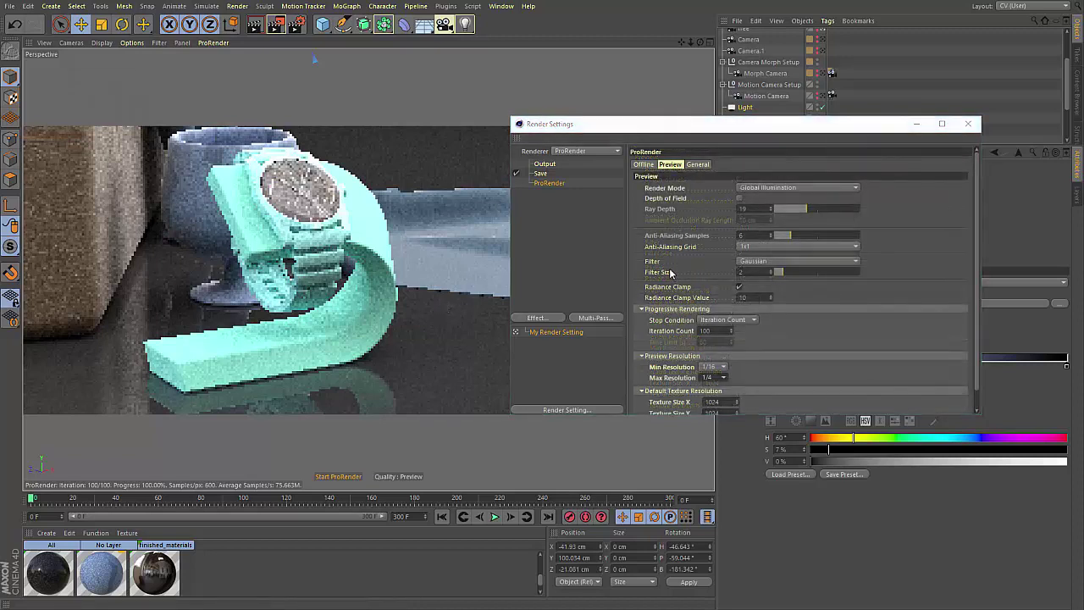
left_click(645, 164)
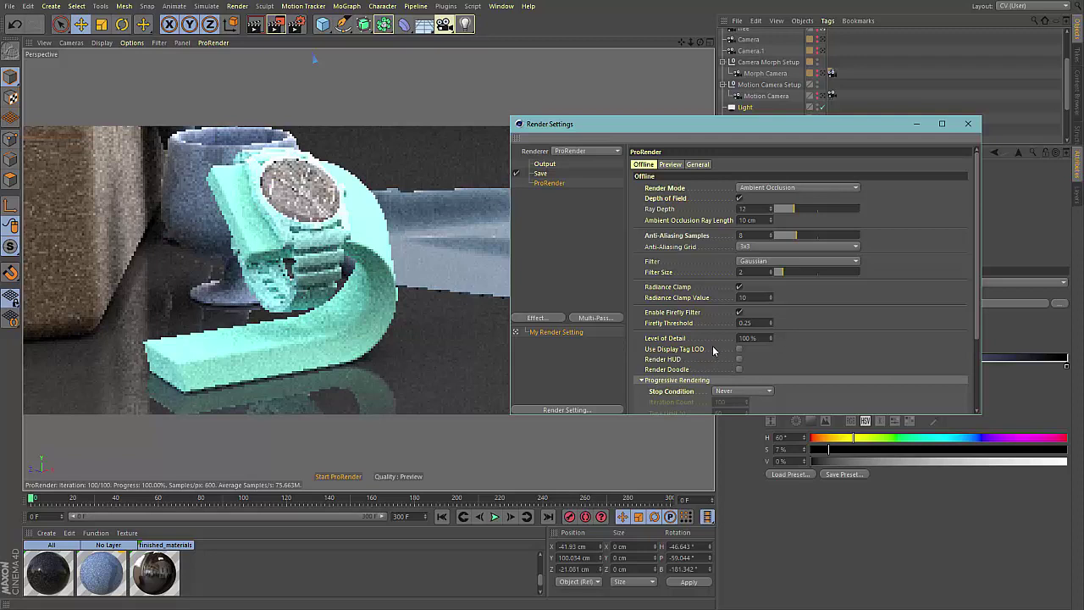
scroll(716, 370, "down", 3)
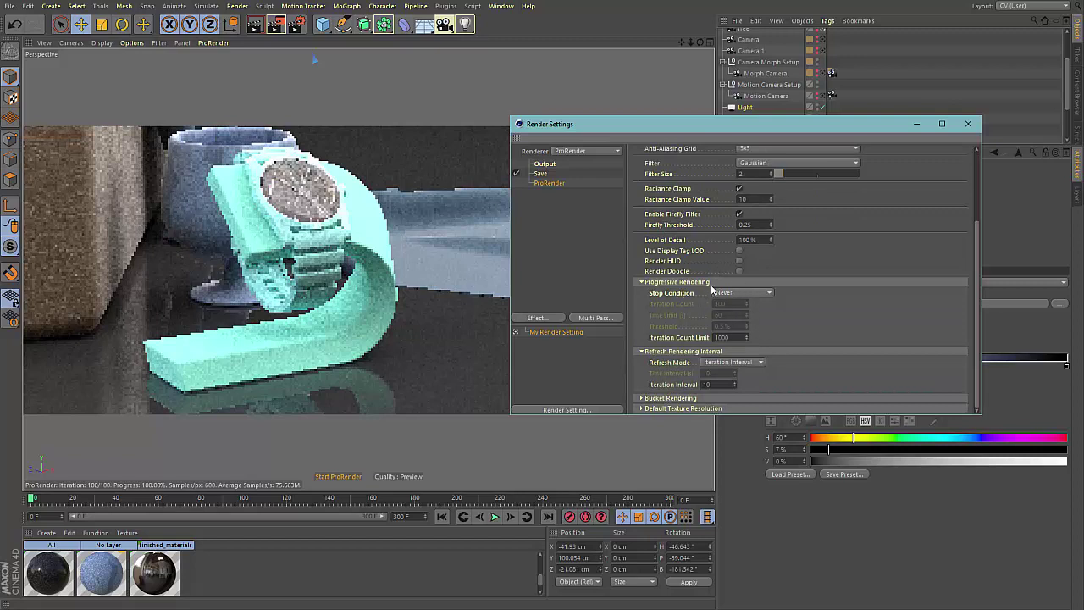
Step: Try Iteration Count, Time and Noise Threshold stop conditions, then set Stop Condition to Never
left_click(734, 295)
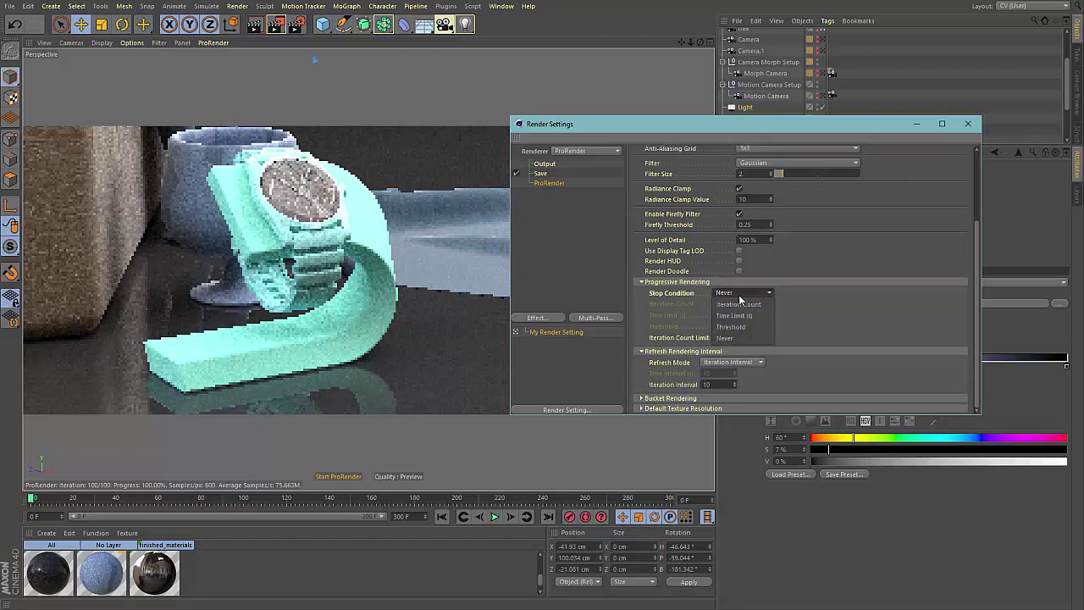
left_click(758, 305)
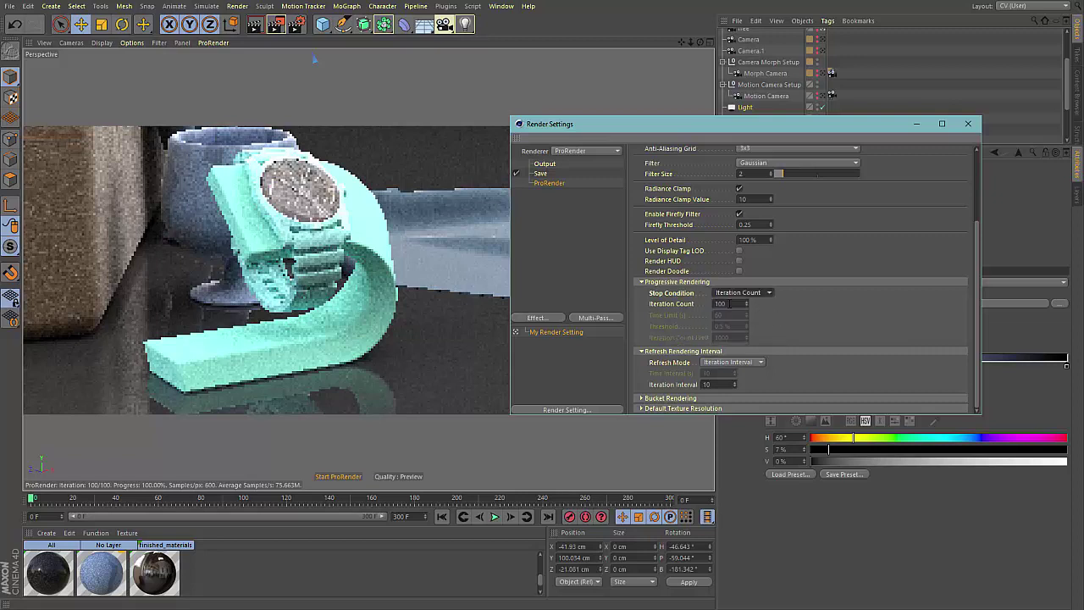
left_click(735, 293)
left_click(734, 315)
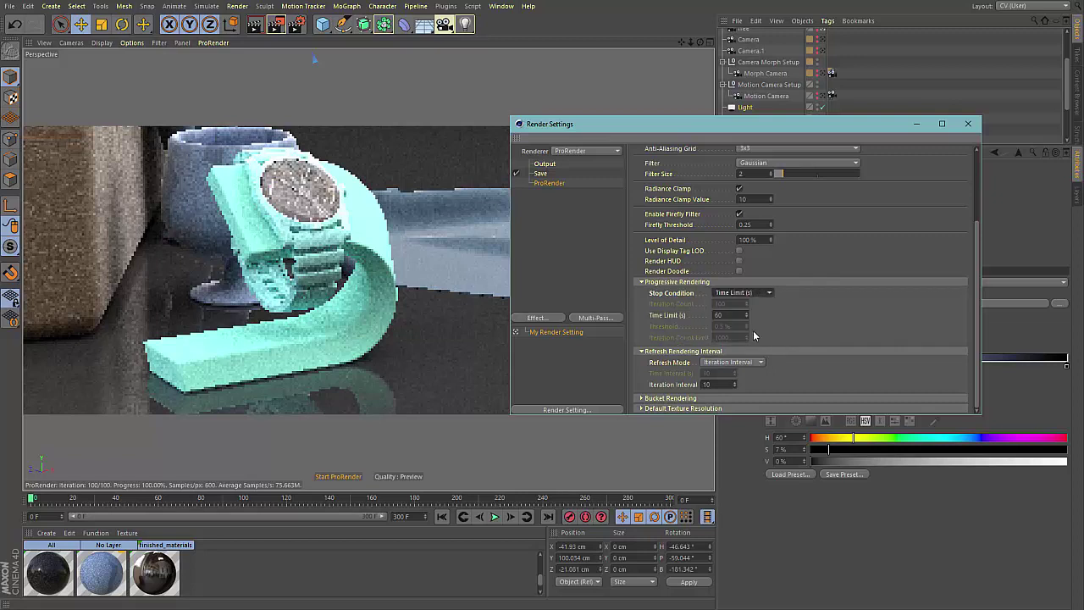
left_click(746, 293)
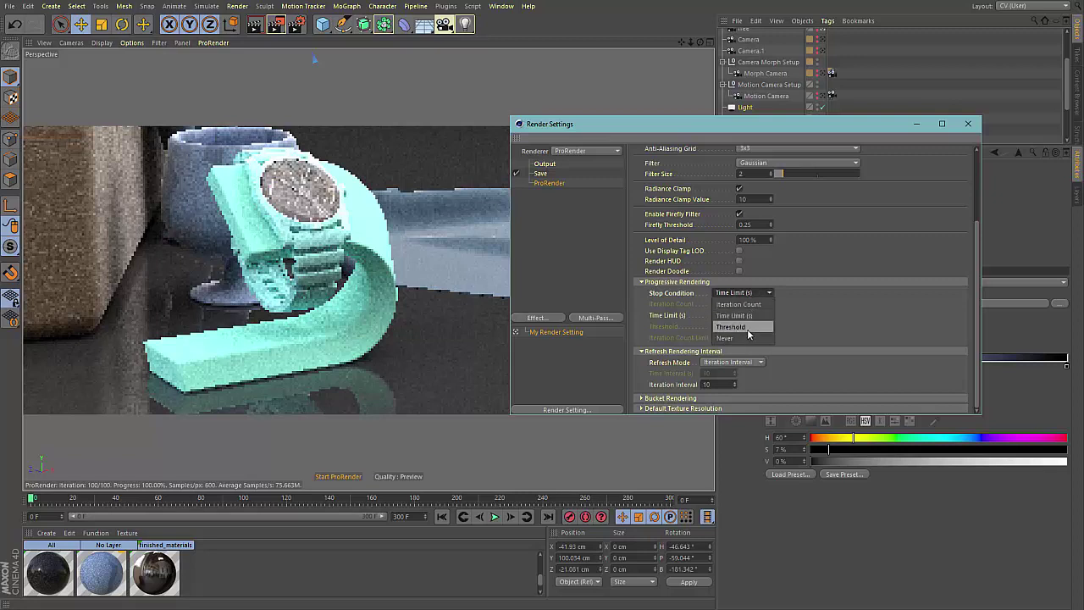
left_click(747, 326)
left_click(737, 327)
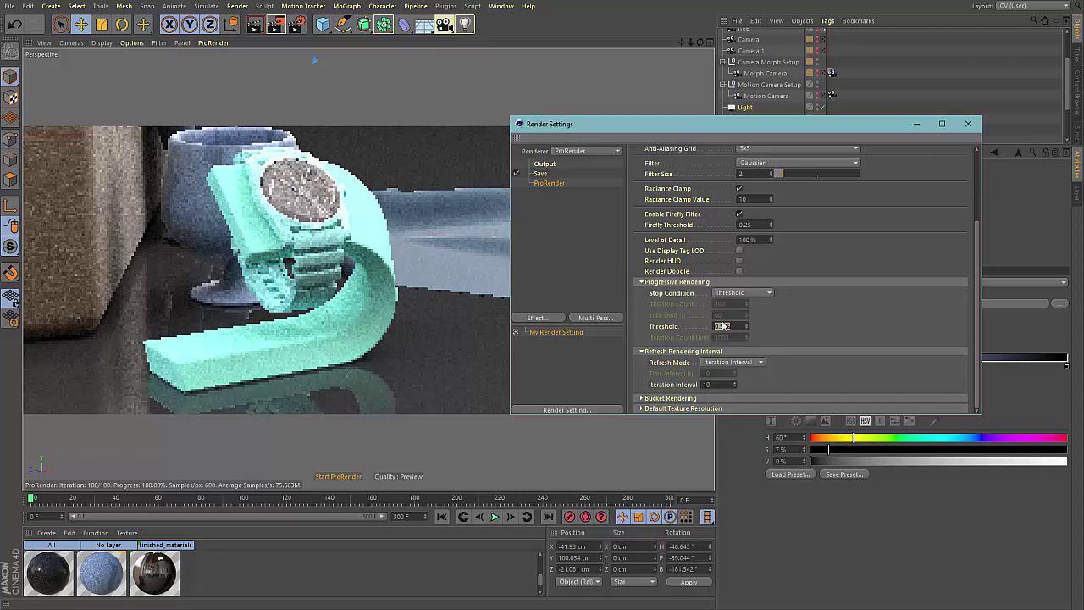
left_click(743, 294)
left_click(743, 347)
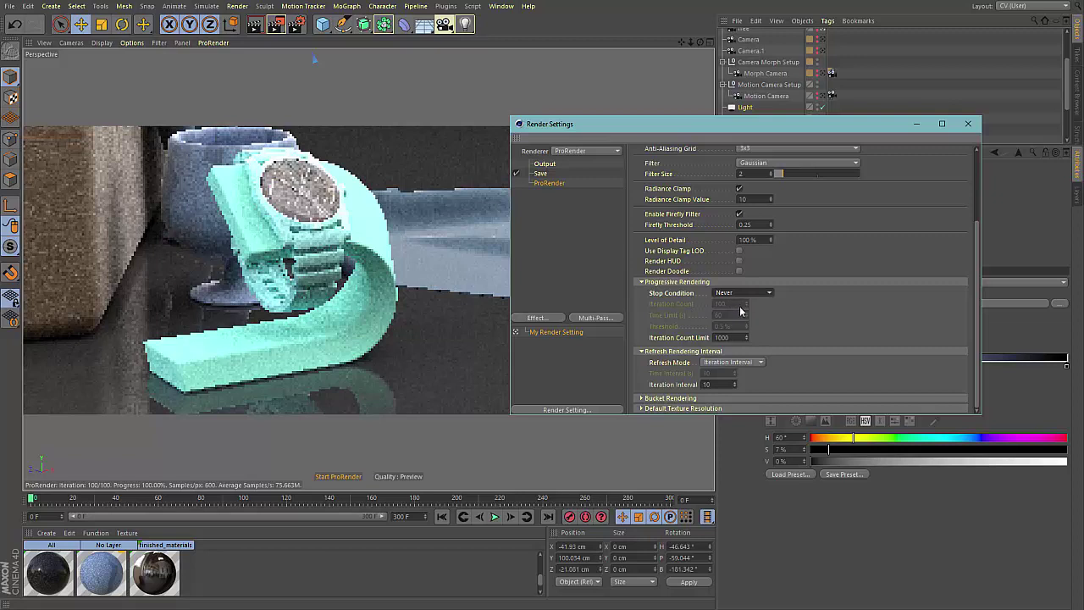
Step: Show ProRender General settings with Offline and Preview Devices expanded, listing the Quadro M6000
scroll(909, 359, "up", 5)
left_click(703, 164)
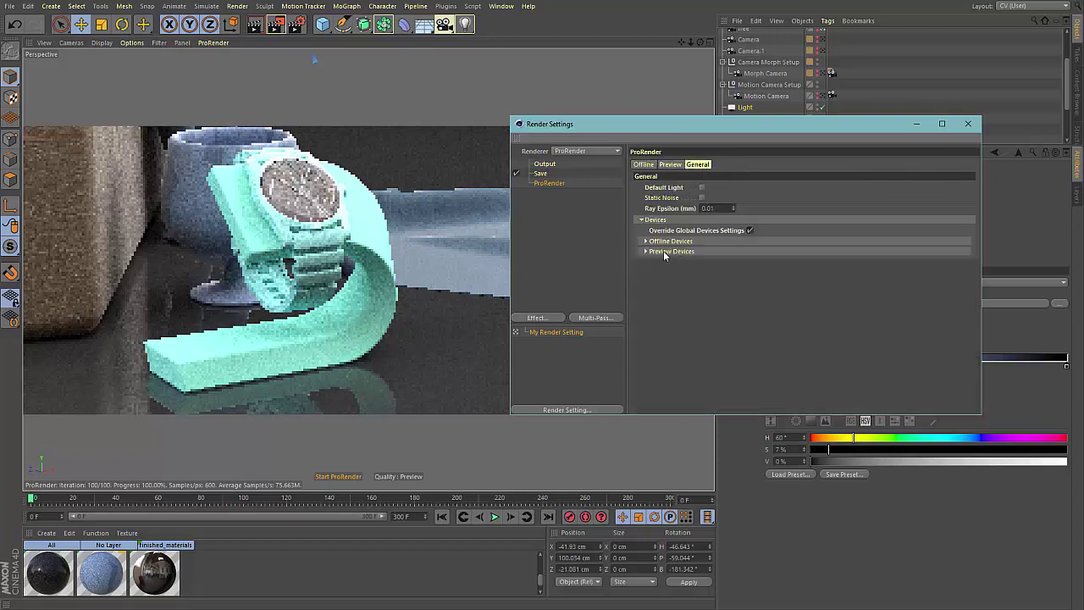
left_click(661, 241)
left_click(661, 274)
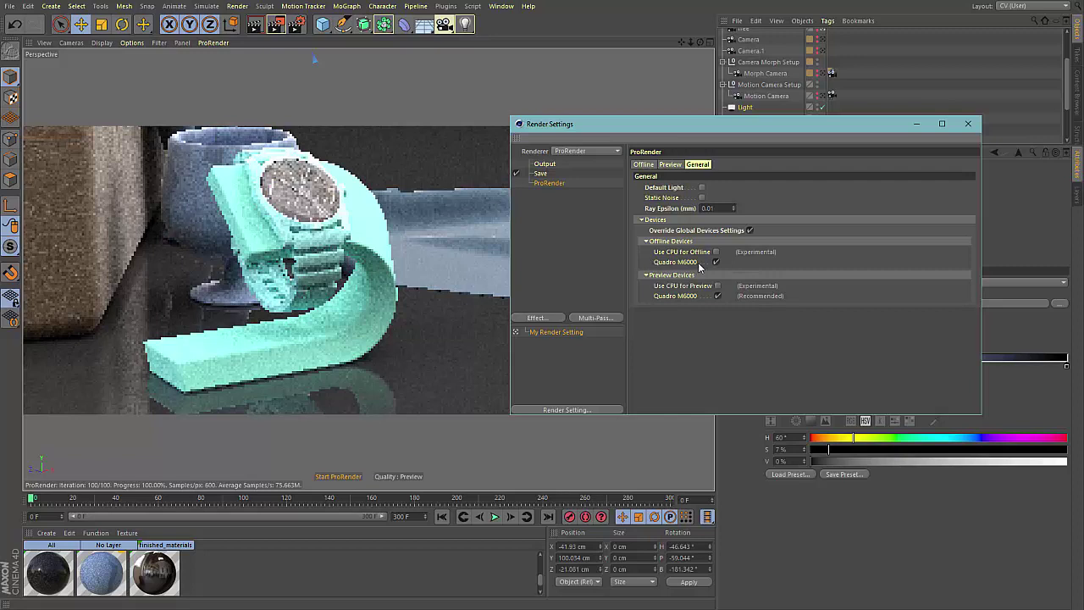
Step: Add a Tone Mapping effect using Photo Linear with ISO 50 and exposure 0.5
right_click(544, 211)
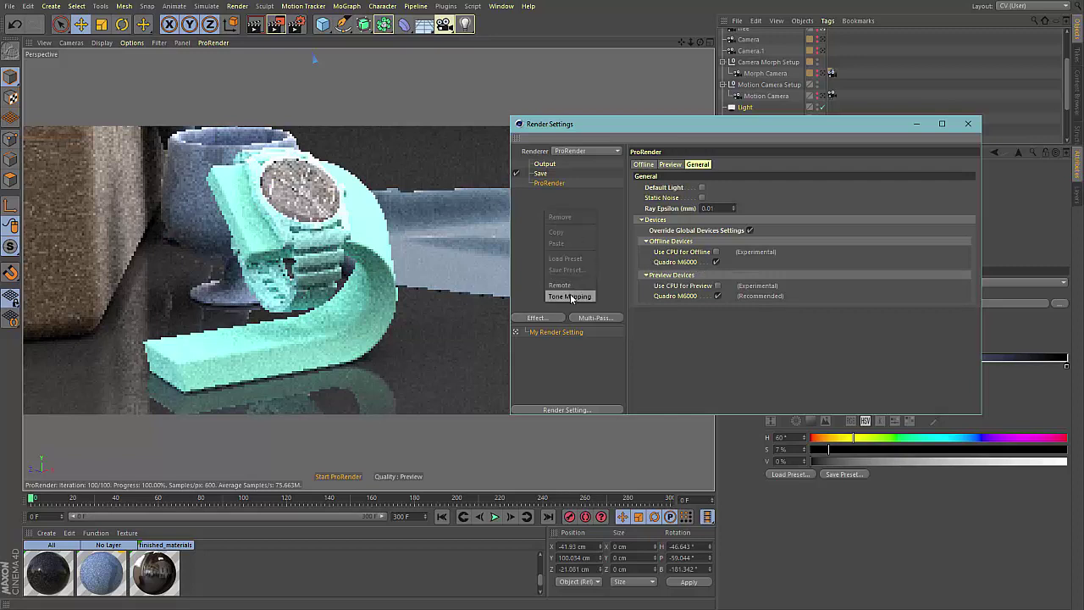
left_click(577, 298)
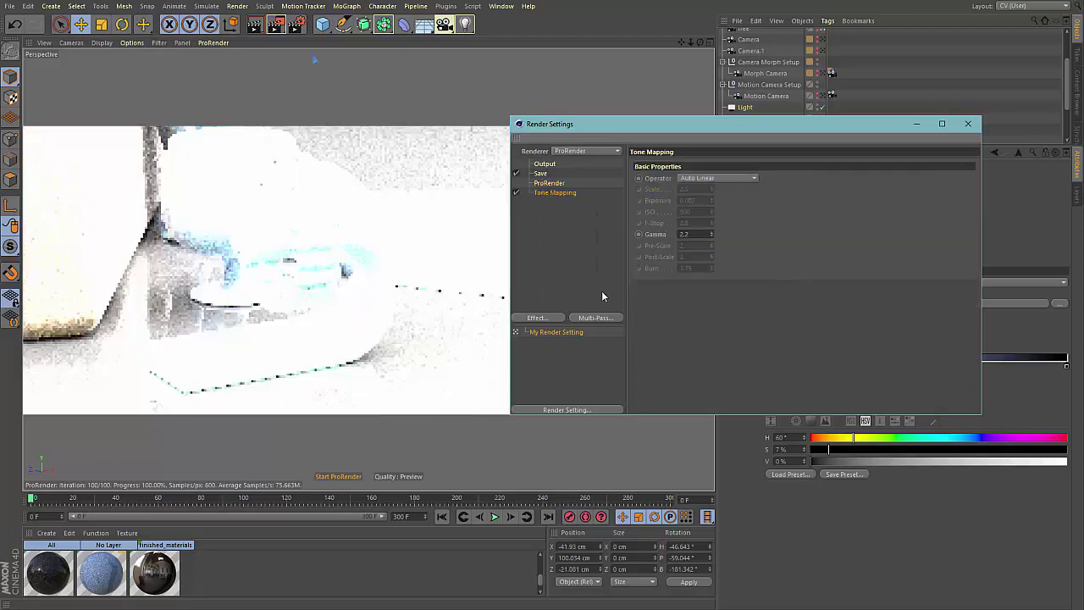
left_click(717, 177)
left_click(703, 188)
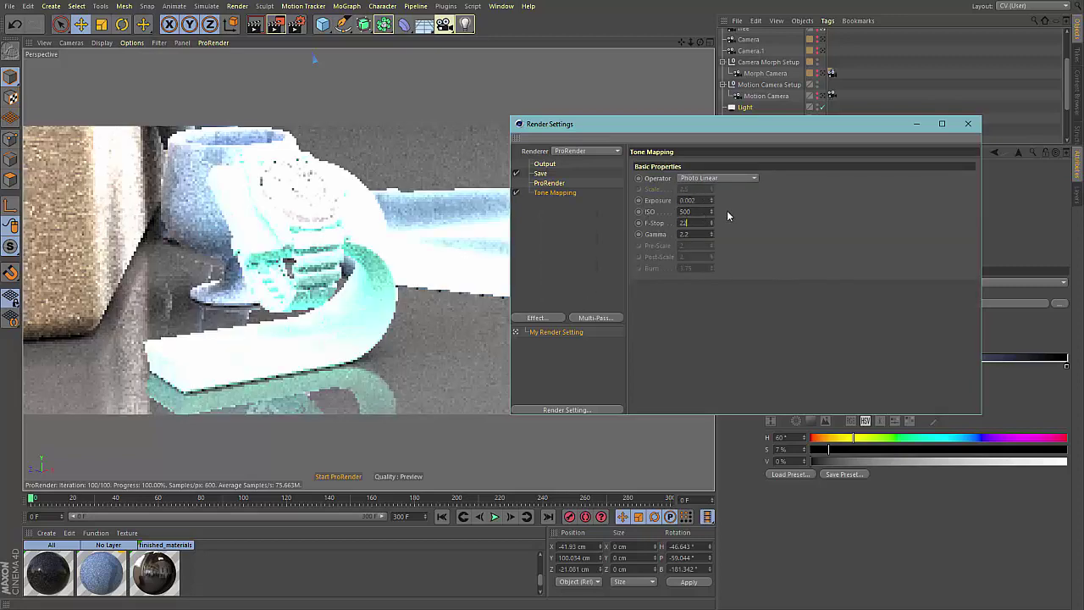
left_click(696, 222)
type("2")
key("BackSpace")
key("Return")
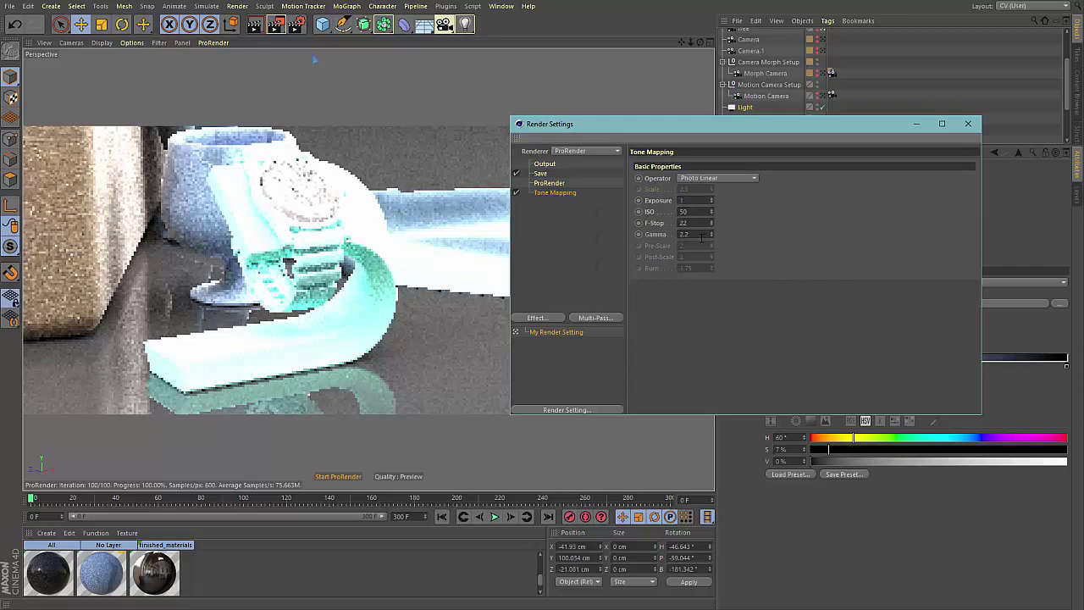
type("0.5")
key("Return")
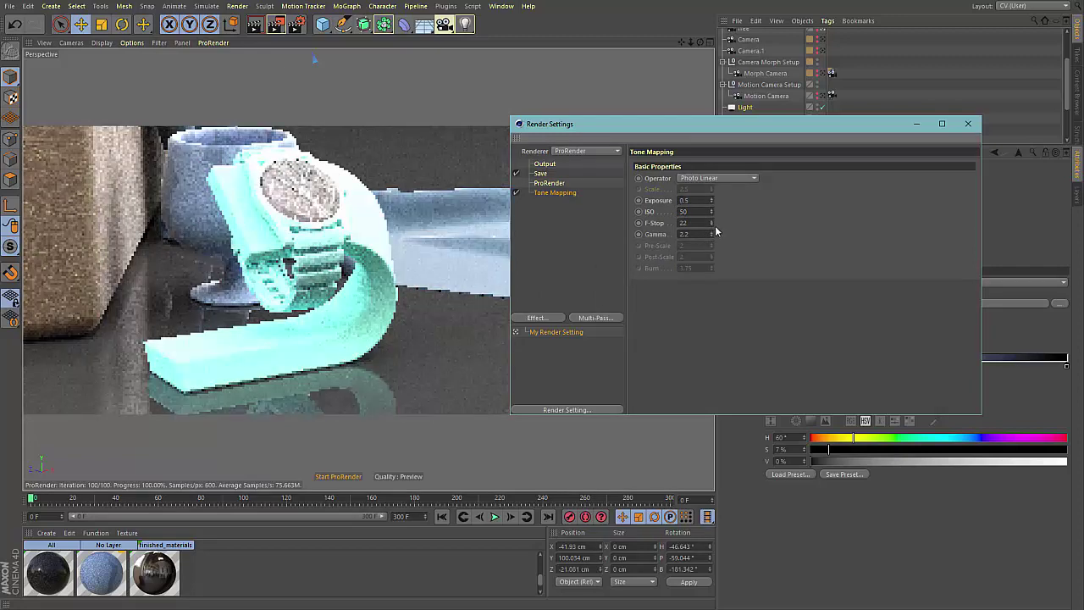
Step: Switch tone mapping to Reinhard 02 with Pre-Scale 10 and Post-Scale 0.014
left_click(717, 224)
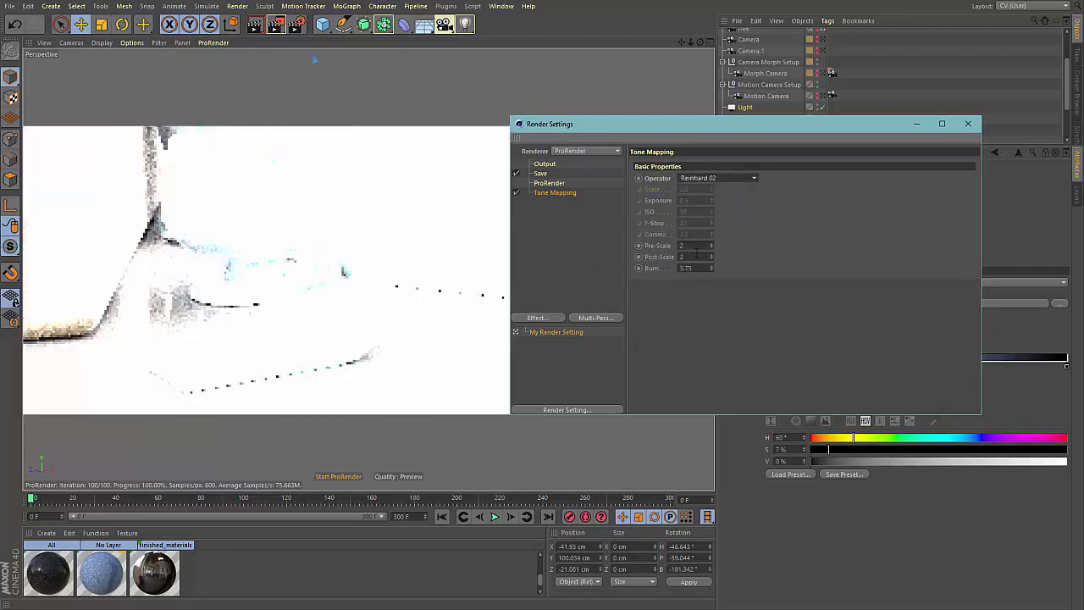
type("0.5")
key("Return")
left_click(695, 245)
type("0")
key("Return")
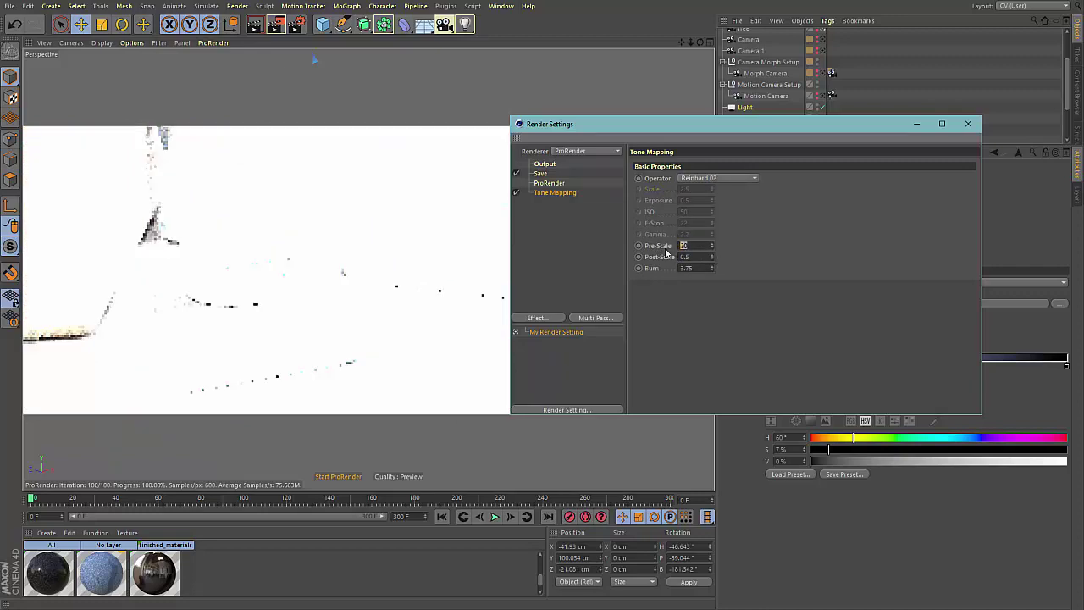
left_click(691, 257)
type("2")
key("Return")
mouse_move(713, 257)
left_mouse_down()
mouse_move(714, 269)
mouse_move(714, 215)
mouse_move(744, 258)
left_mouse_up()
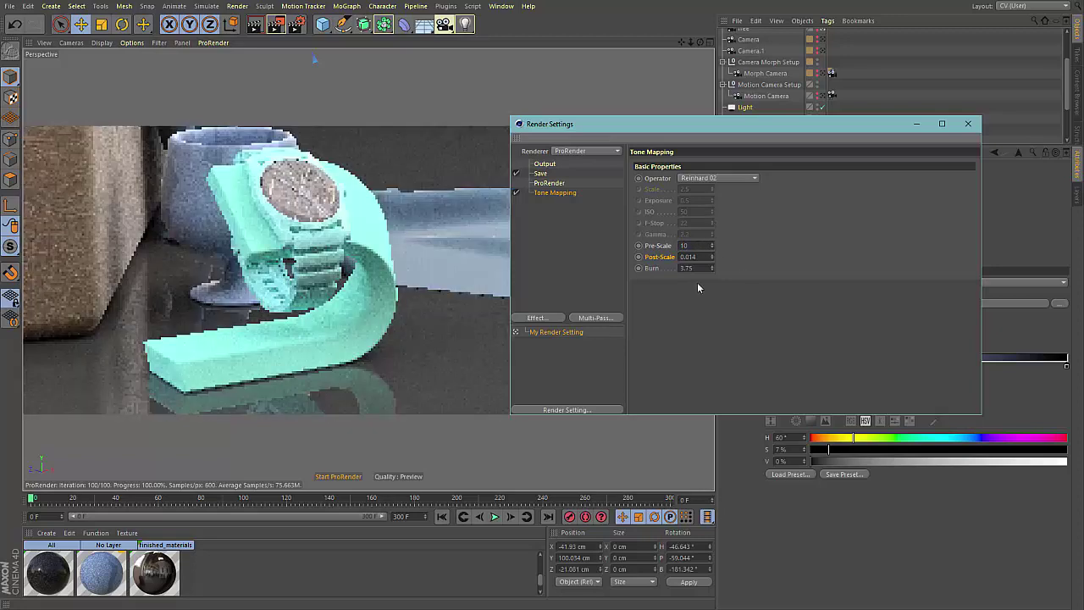